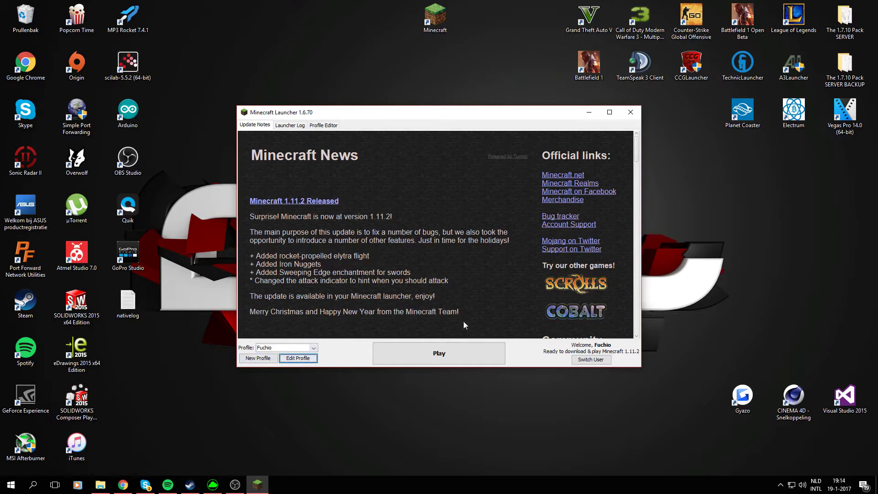
- Check the selected launcher profile's settings, start Minecraft 1.11.2 with that profile and minimize the launcher
left_click(294, 362)
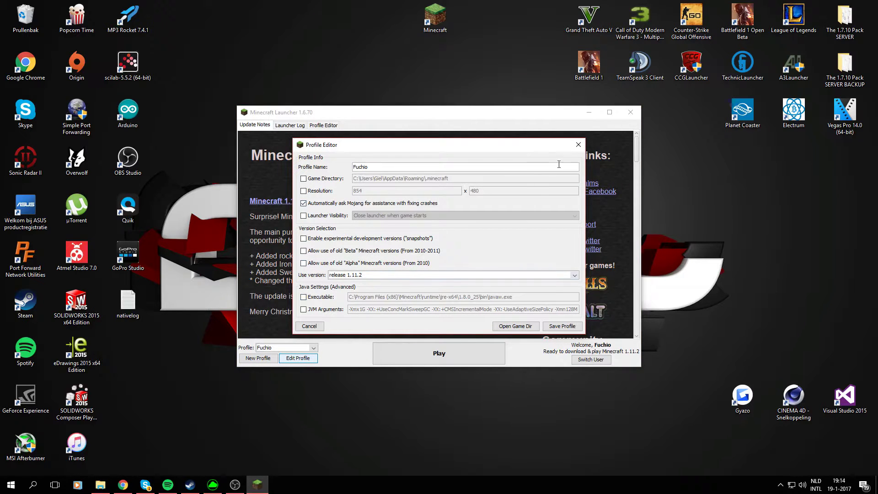
left_click(578, 144)
left_click(425, 356)
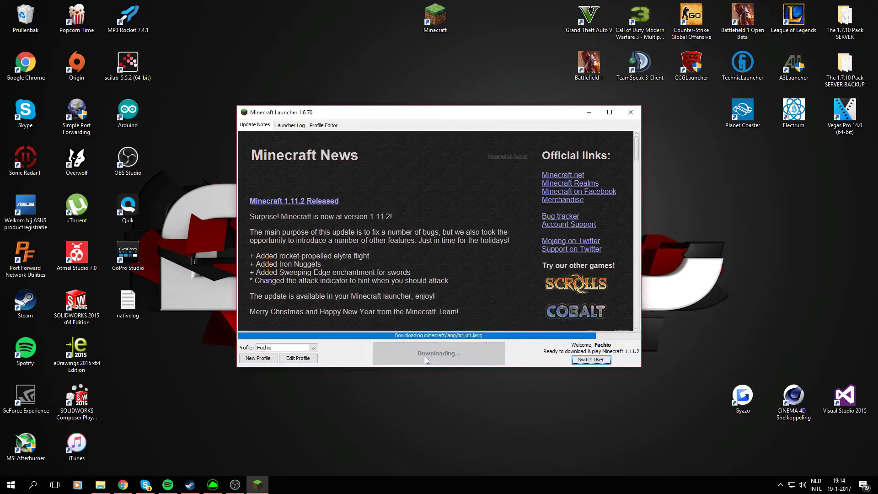
left_click(590, 112)
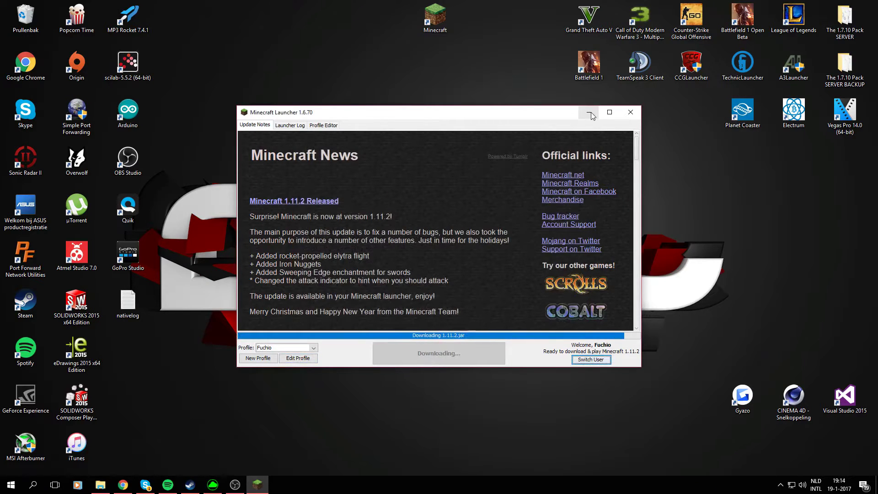
- Switch to Chrome and download VoxelMap for 1.11.2 from the mod's CurseForge files list
left_click(123, 485)
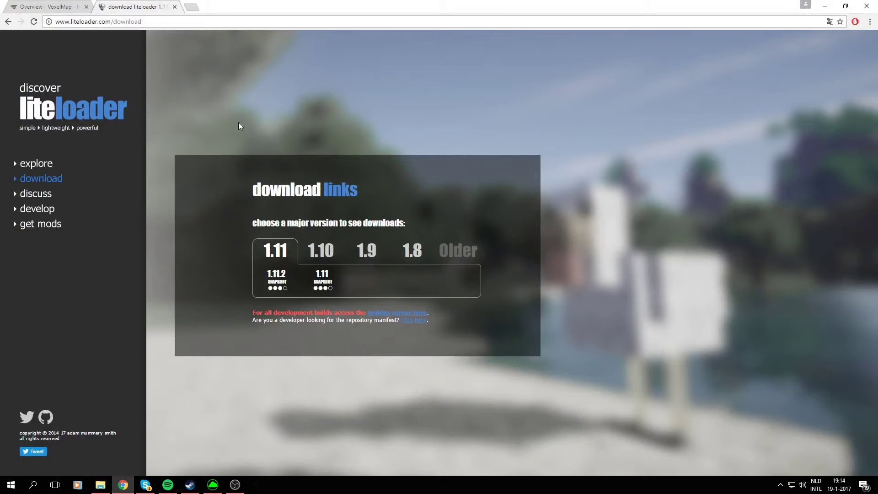
left_click(45, 6)
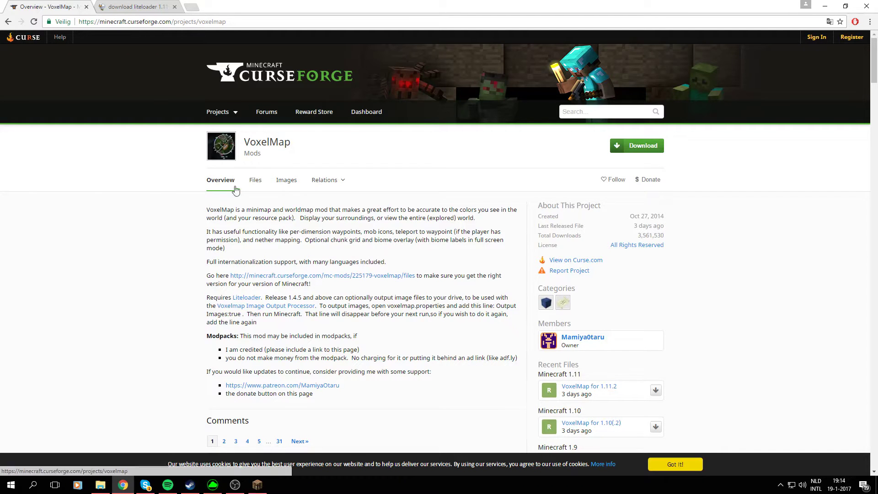
scroll(158, 279, "down", 5)
scroll(151, 261, "up", 5)
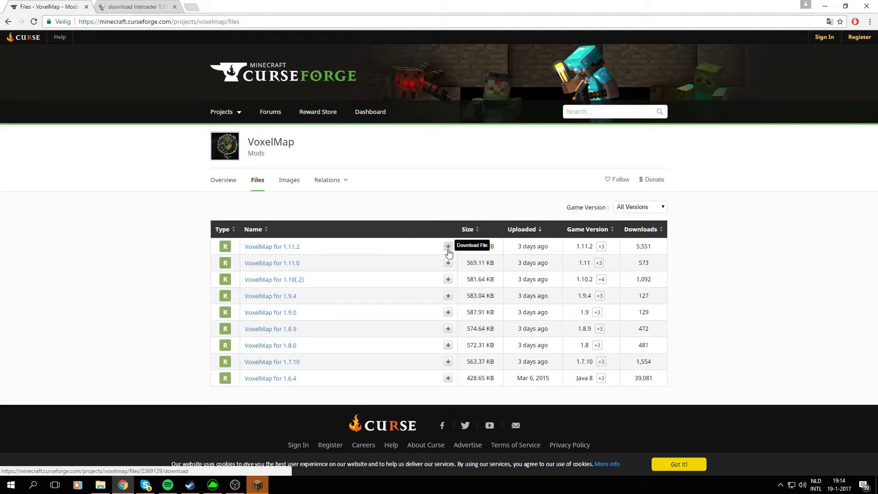
left_click(448, 250)
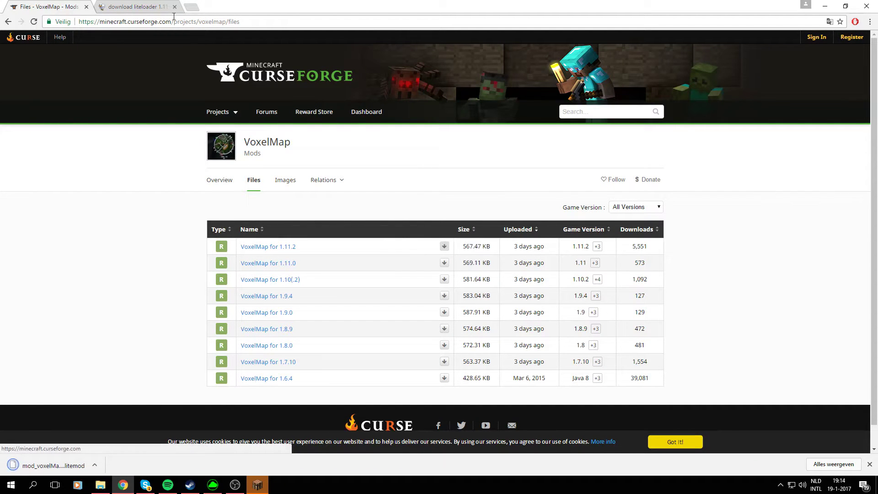
- Download the latest LiteLoader installer snapshot for Minecraft 1.11.2 as an EXE from the LiteLoader site
left_click(153, 4)
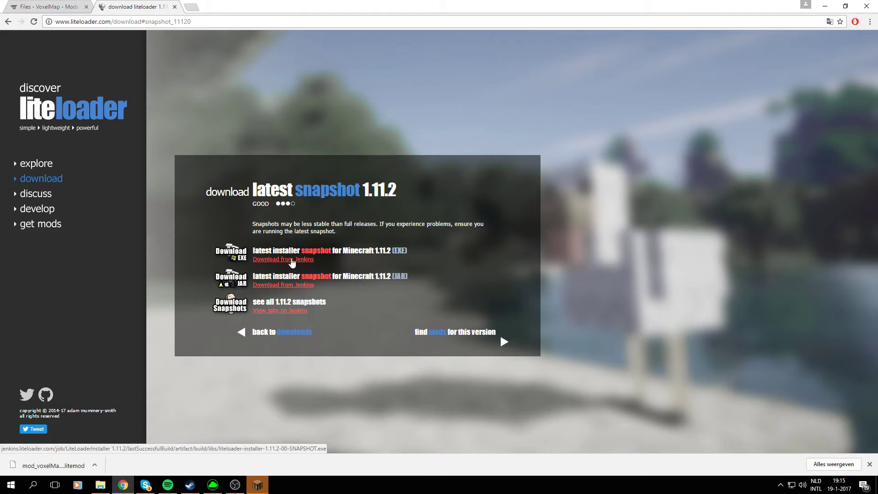
left_click(290, 260)
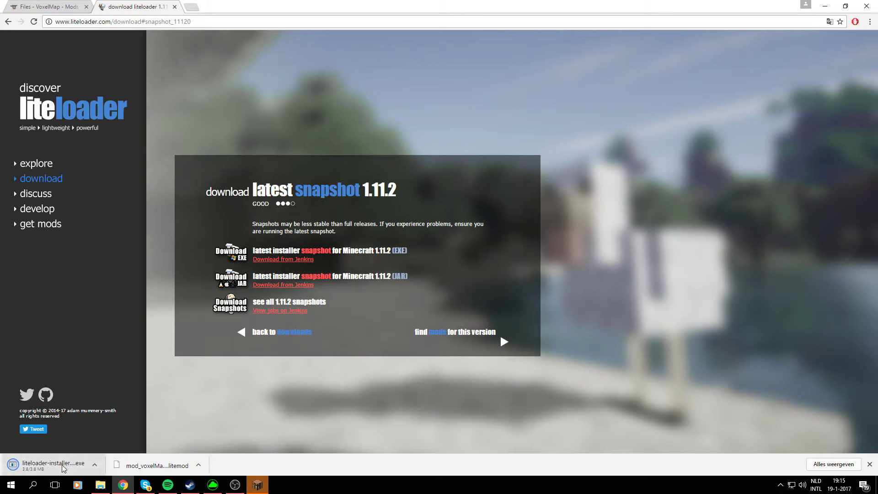
- Shrink the browser window, move it aside and quit the running Minecraft game
double_click(347, 12)
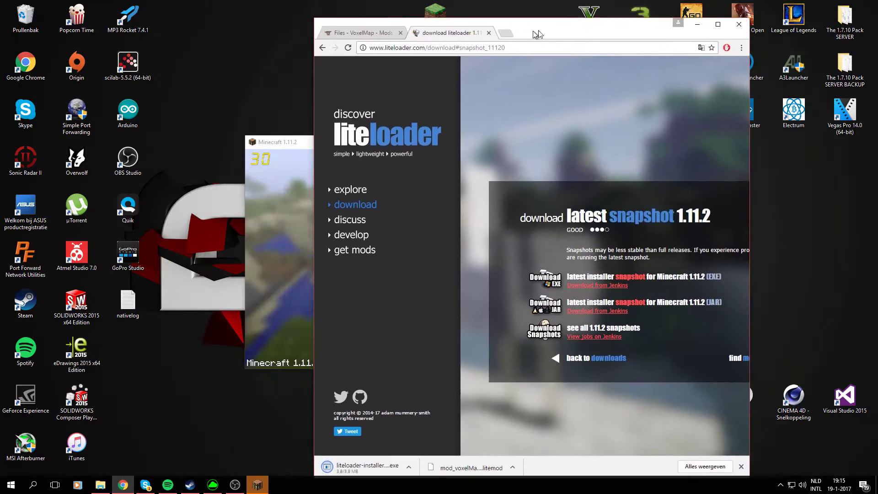
left_click_drag(532, 32, 626, 23)
left_click(382, 149)
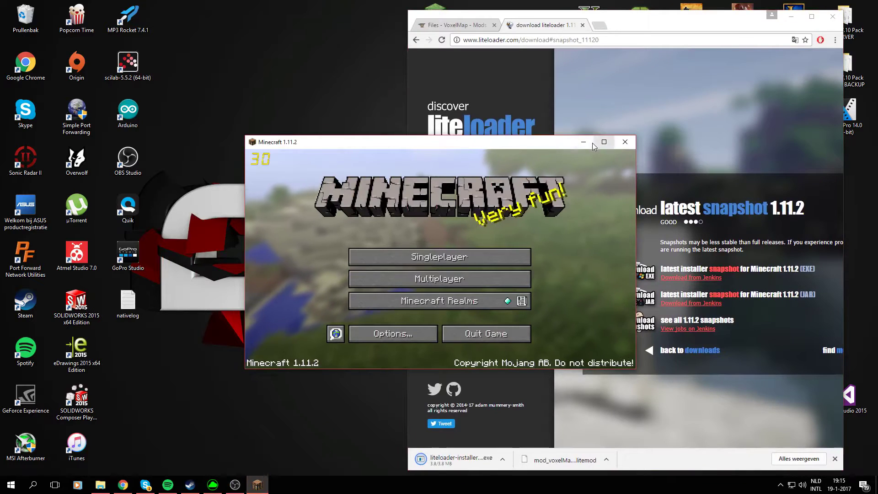
left_click(508, 334)
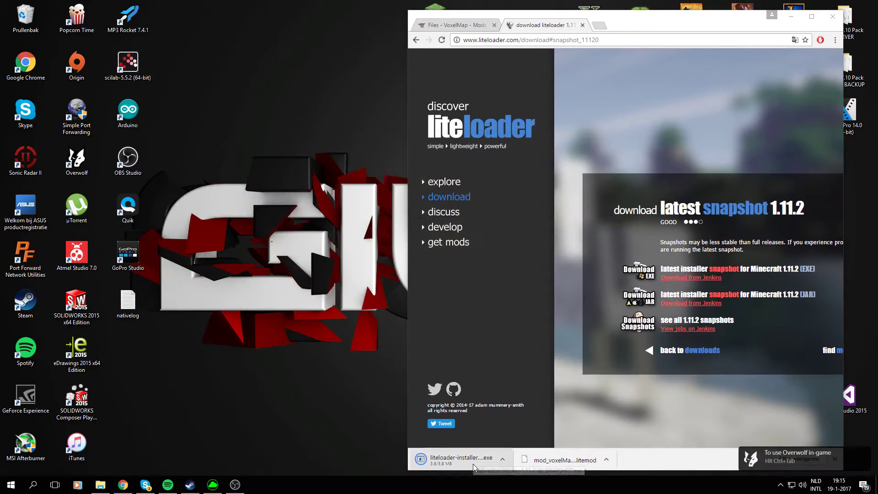
- Place the downloaded VoxelMap litemod file and the LiteLoader installer on the desktop, and minimize the browser
left_click_drag(556, 466, 270, 32)
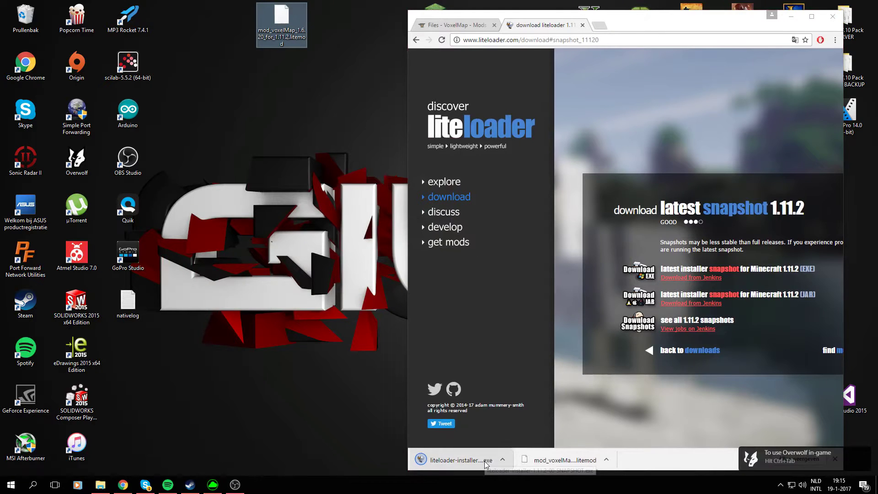
left_click_drag(484, 461, 295, 72)
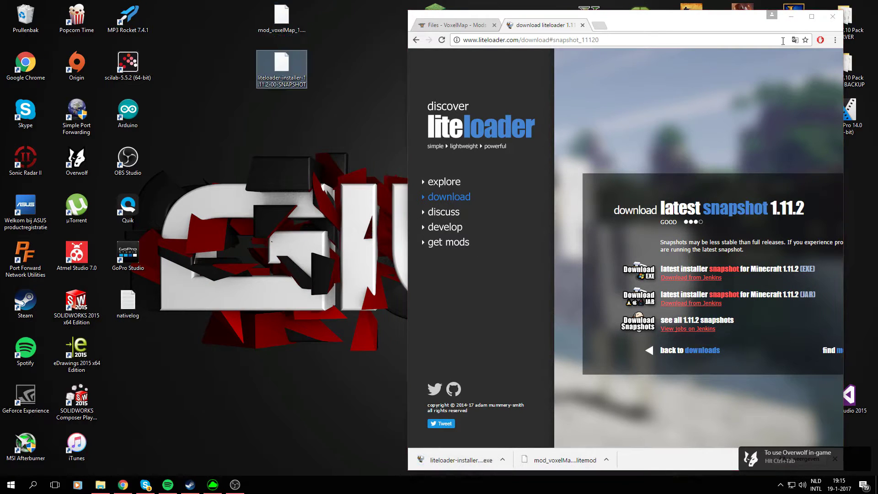
left_click(788, 23)
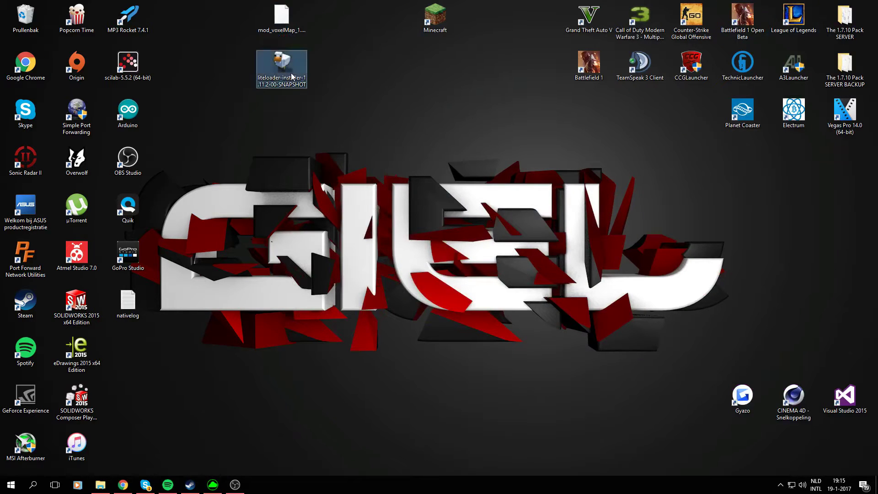
- Run the LiteLoader installer, extending from 1.11.2 with the new profile name LiteLoader 1.11.2, and dismiss the completion dialog
key("Return")
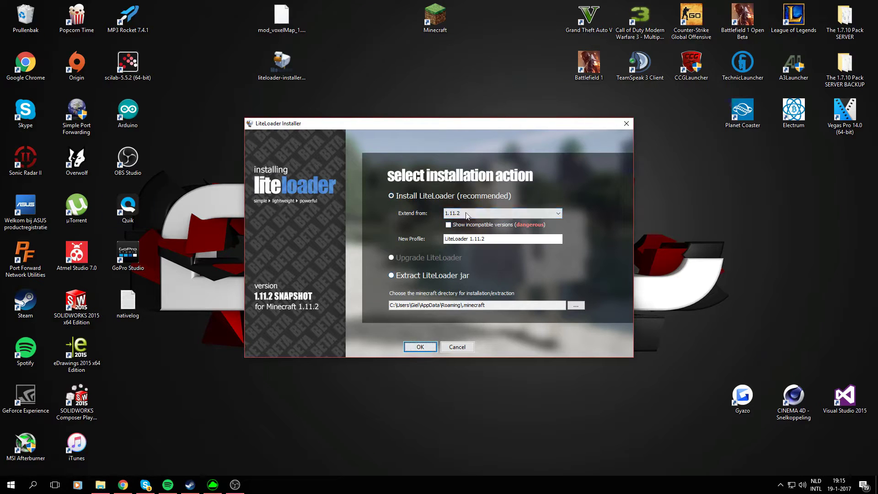
left_click_drag(492, 238, 376, 239)
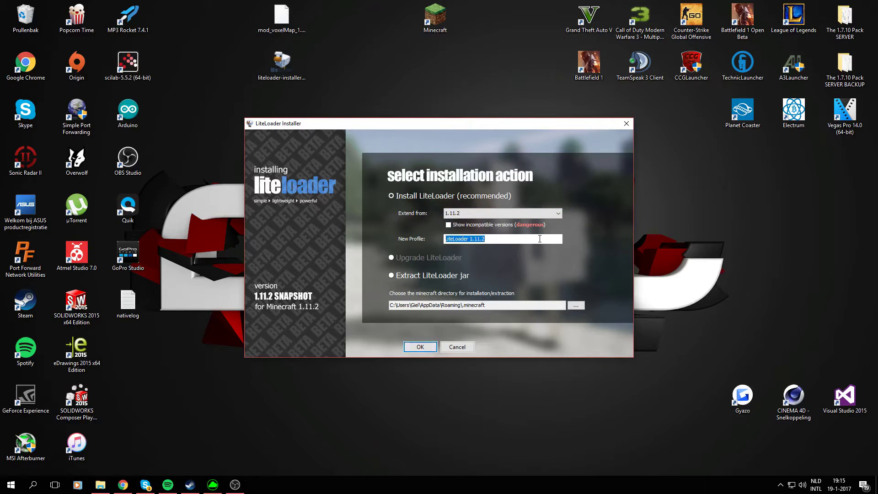
left_click(540, 238)
left_click(512, 240)
left_click(426, 348)
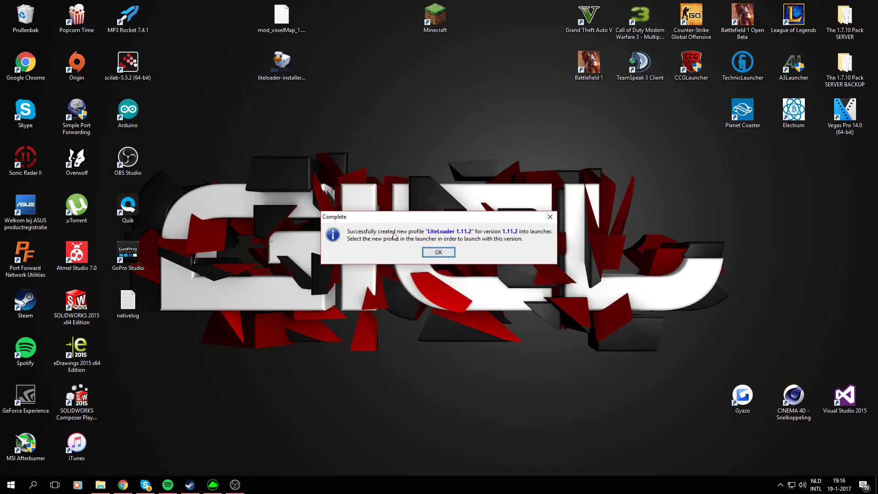
left_click(449, 253)
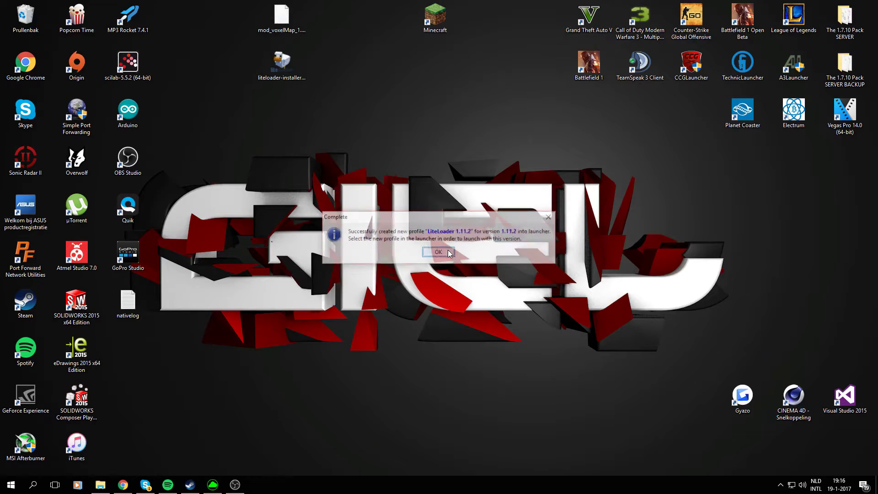
- Open the Minecraft launcher, select the LiteLoader 1.11.2 profile and start the game with it
double_click(443, 29)
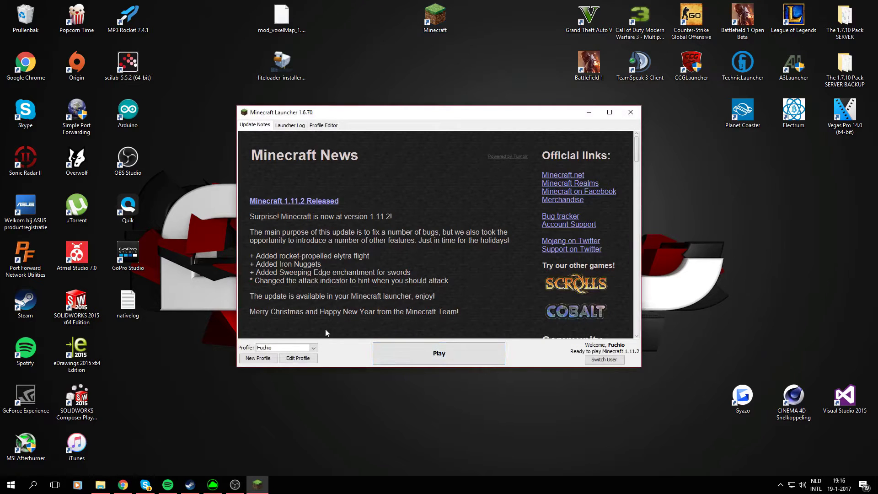
left_click(314, 348)
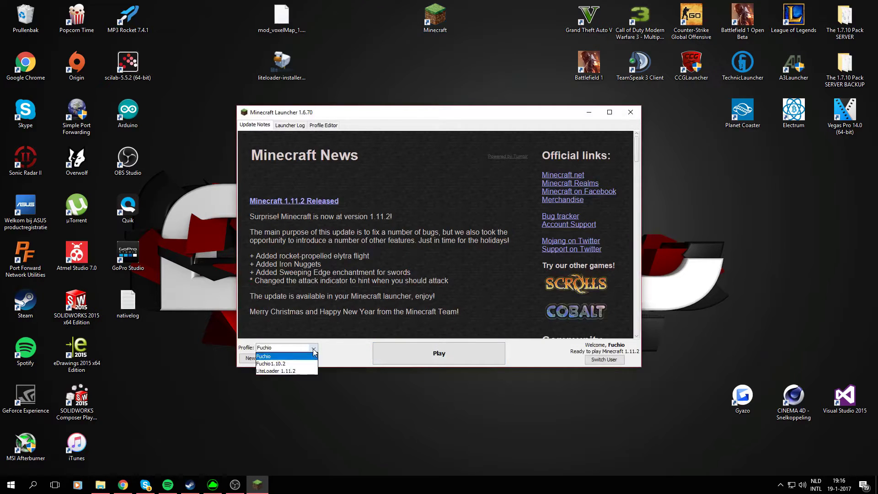
left_click(290, 373)
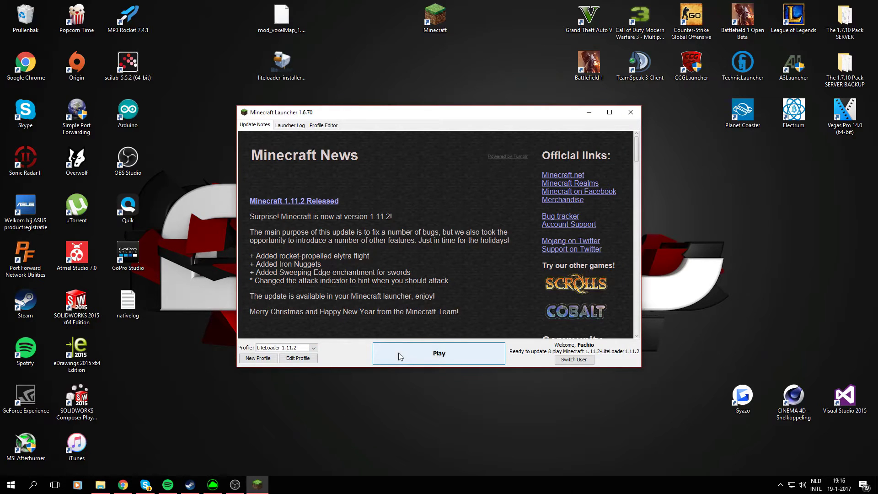
left_click(399, 353)
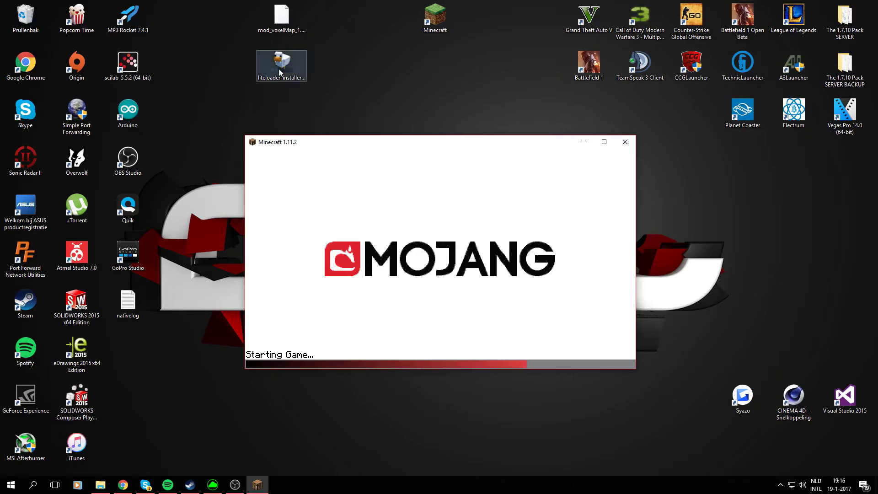
- Move the LiteLoader installer icon beside the VoxelMap file on the desktop and close the Minecraft game
left_click_drag(278, 69, 355, 36)
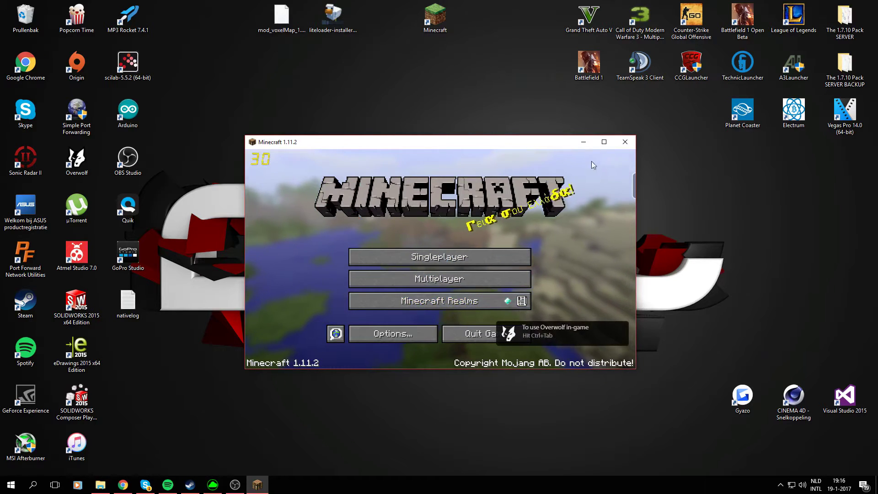
left_click(619, 145)
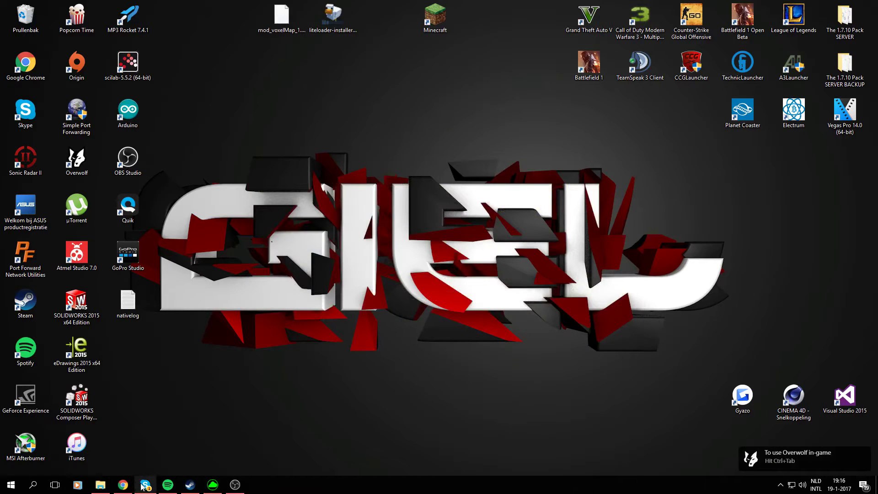
- Search Windows for %appdata%, open that folder and go to the .minecraft > mods > 1.11.2 folder
left_click(32, 484)
type("%")
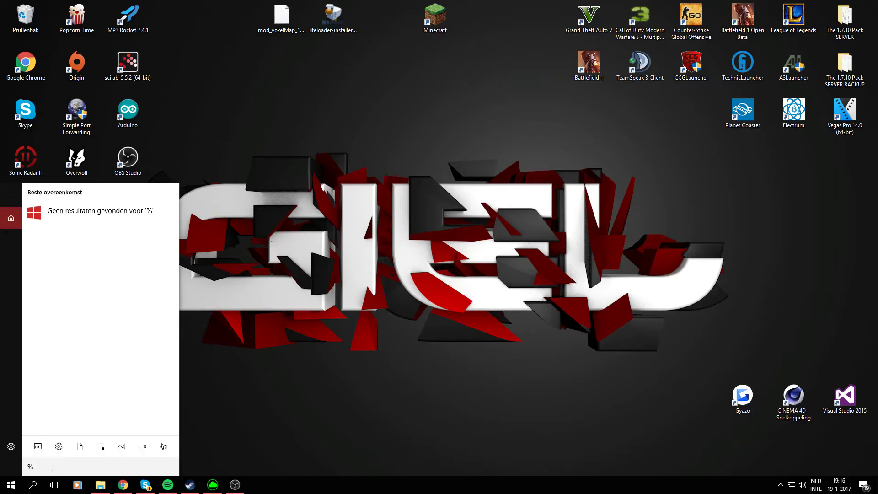
type("appdata%")
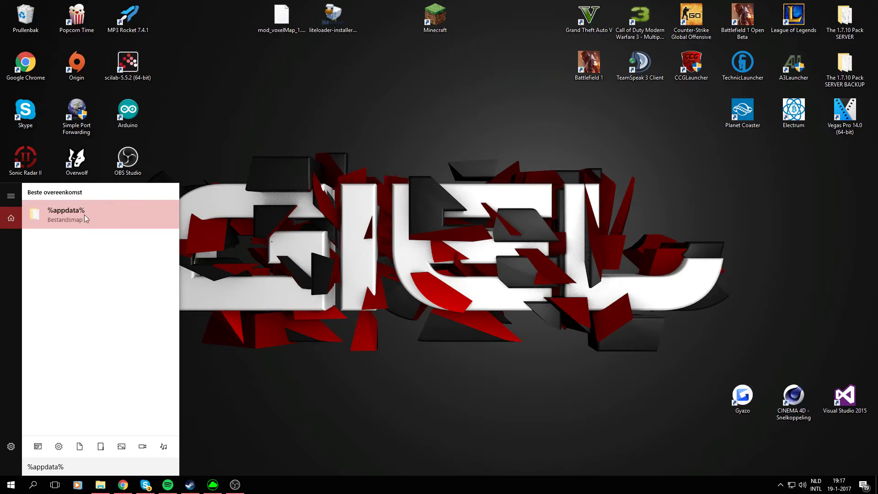
left_click(96, 216)
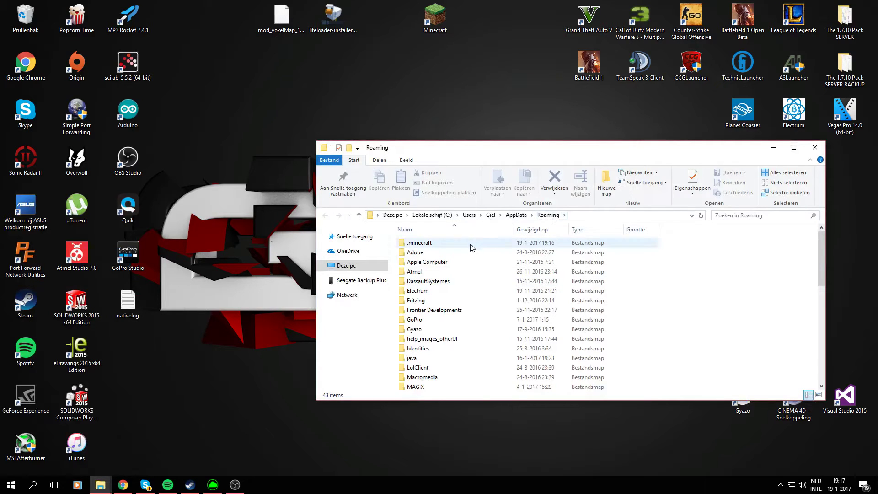
double_click(445, 245)
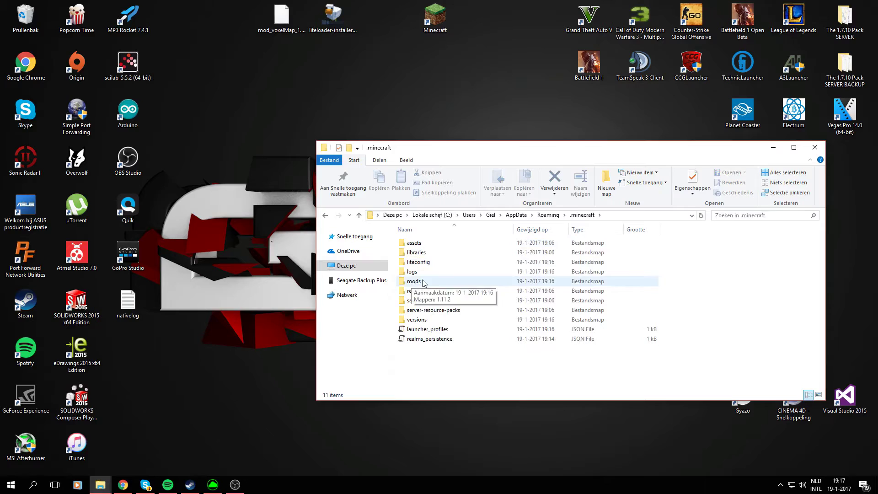
double_click(424, 282)
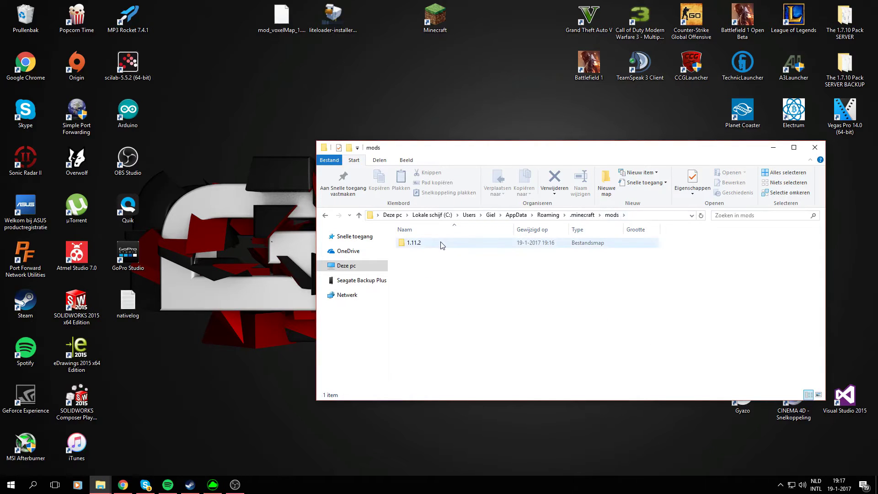
double_click(443, 245)
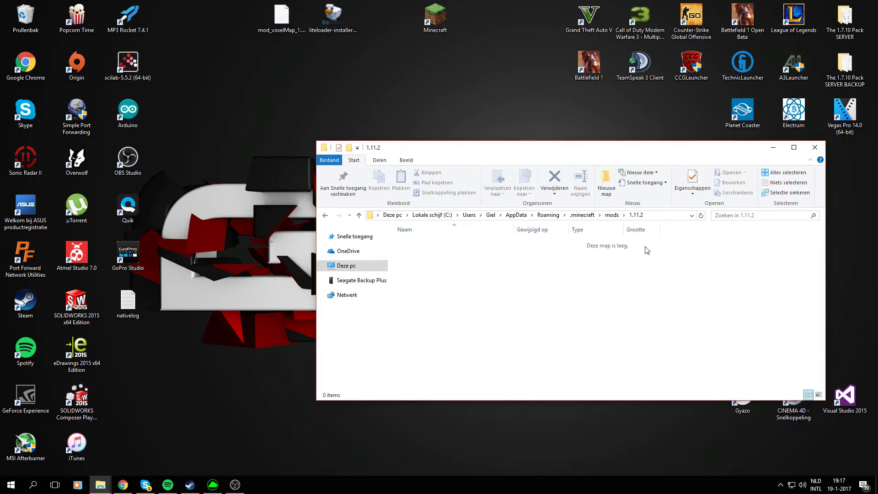
- Move the VoxelMap litemod file from the desktop into the 1.11.2 folder, return to mods and minimize the window
left_click_drag(282, 17, 460, 284)
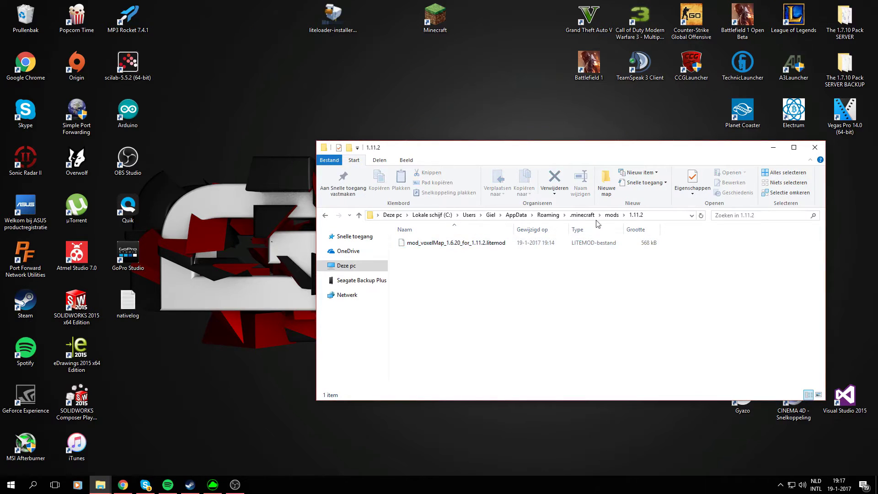
left_click(612, 215)
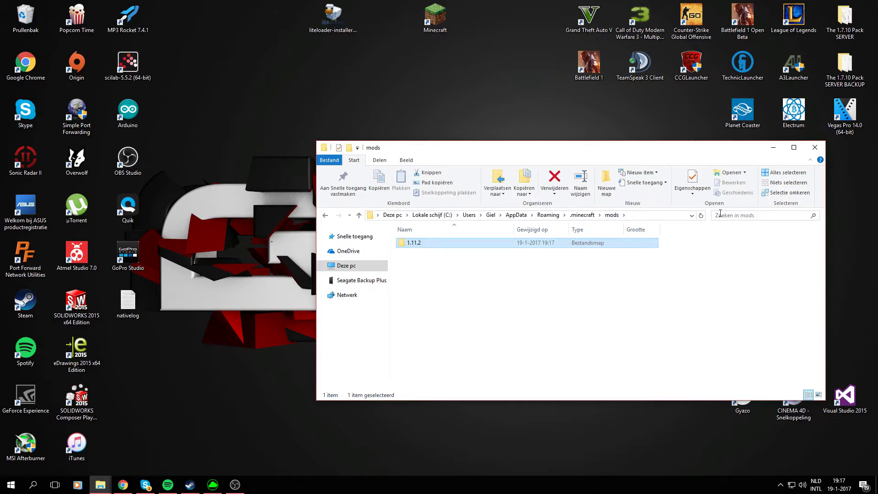
left_click(773, 150)
- Reopen the Minecraft launcher and start the game again with the LiteLoader 1.11.2 profile
double_click(460, 25)
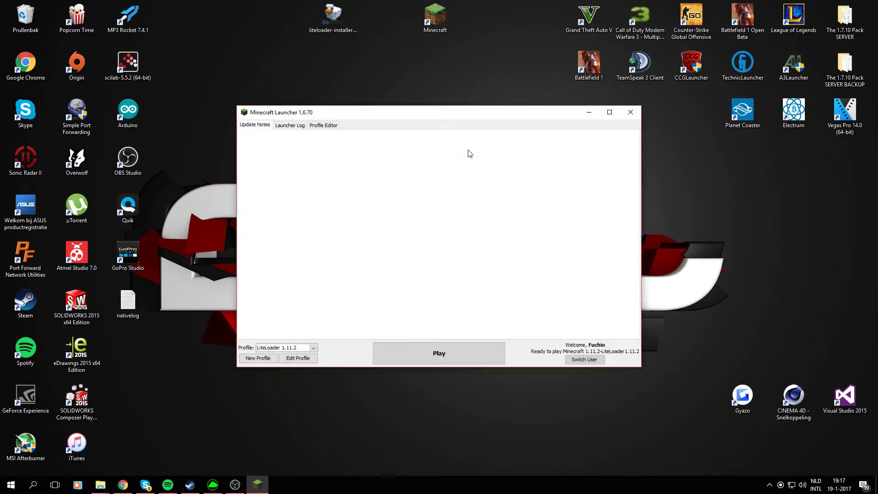
left_click(409, 344)
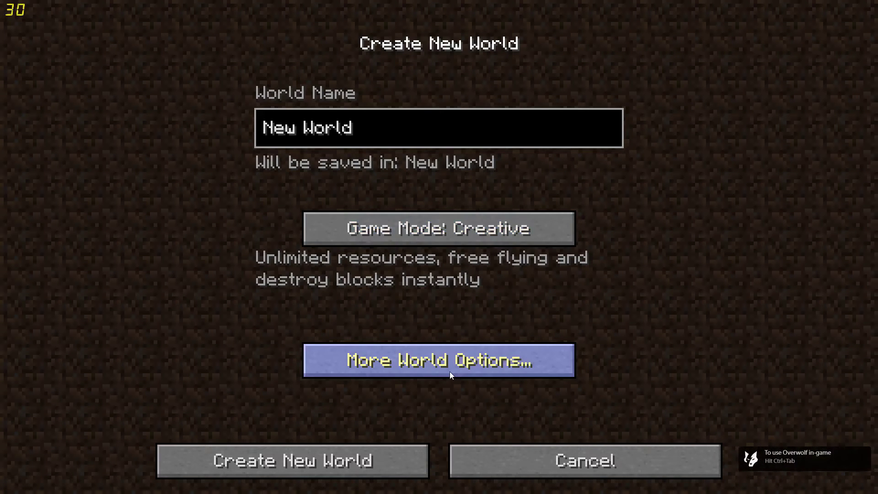
- Create the Creative world New World and walk forward through the grassland near the starting location
left_click(364, 460)
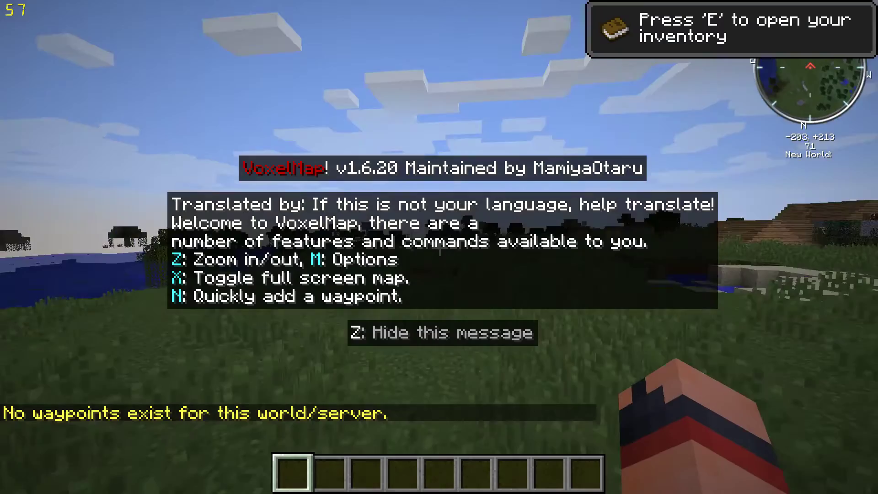
key("w")
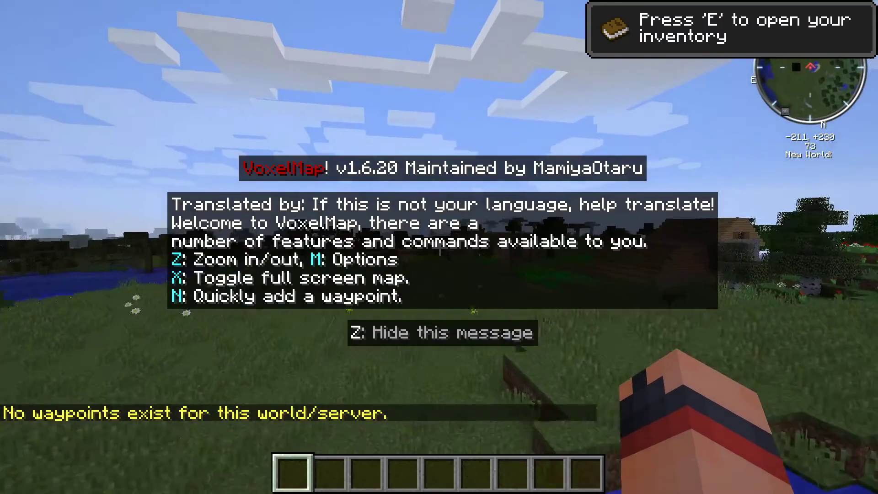
key("w")
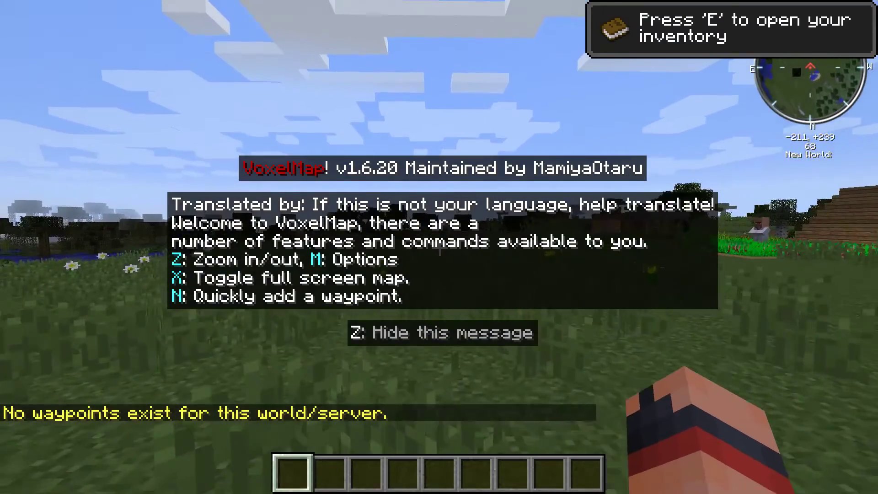
- View the surroundings on VoxelMap's zoomed-out fullscreen map, close it and walk around near the village
key("x")
scroll(504, 259, "down", 2)
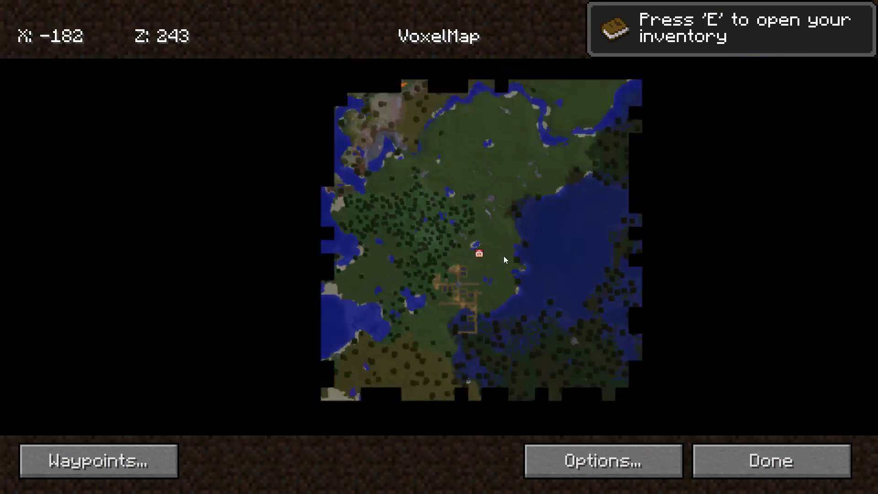
key("Escape")
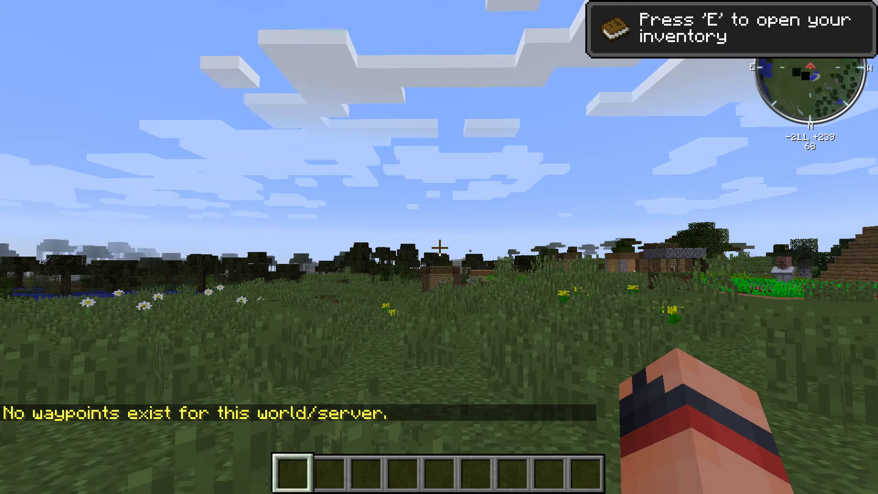
key("w")
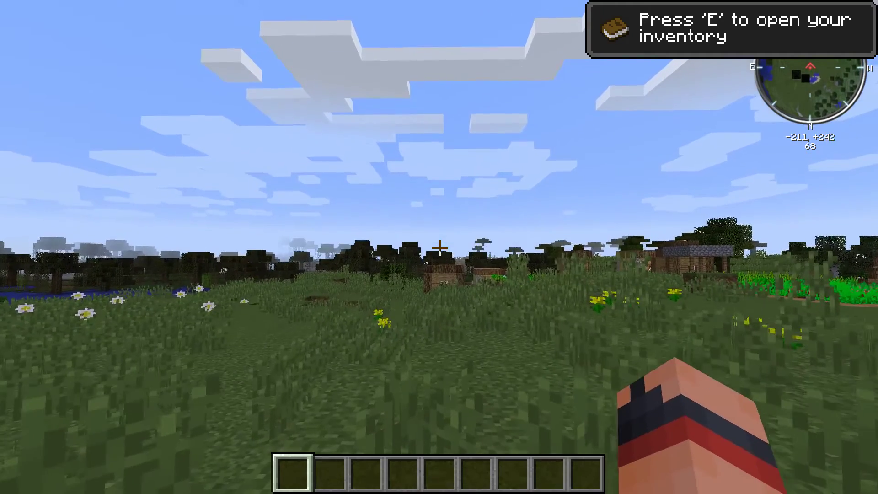
key("w")
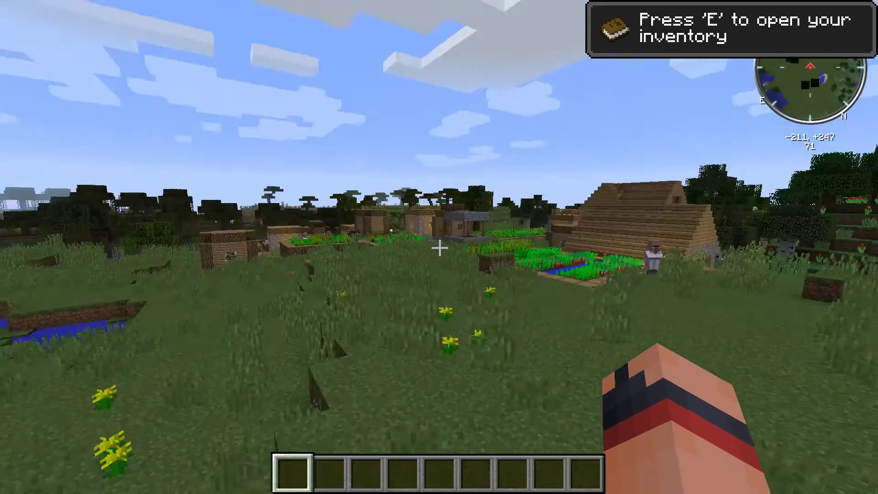
key("w")
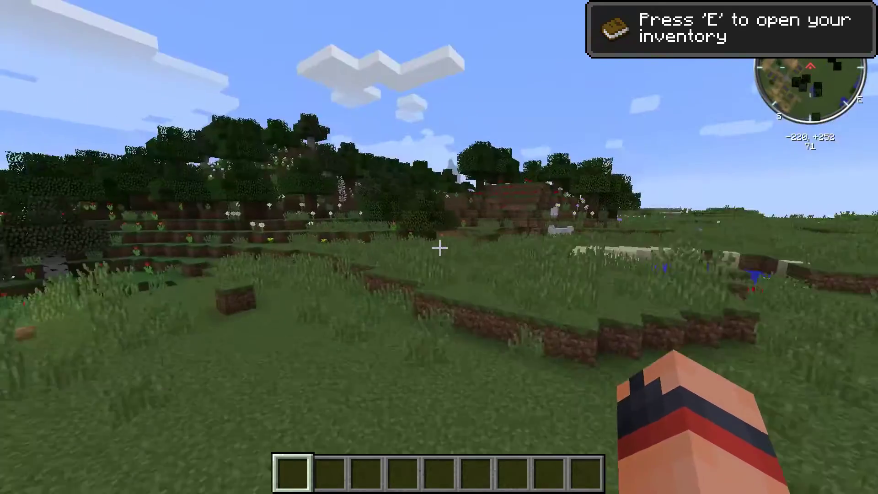
- Examine the key bindings under Minimap Controls in the game's control settings and return to the game
key("Escape")
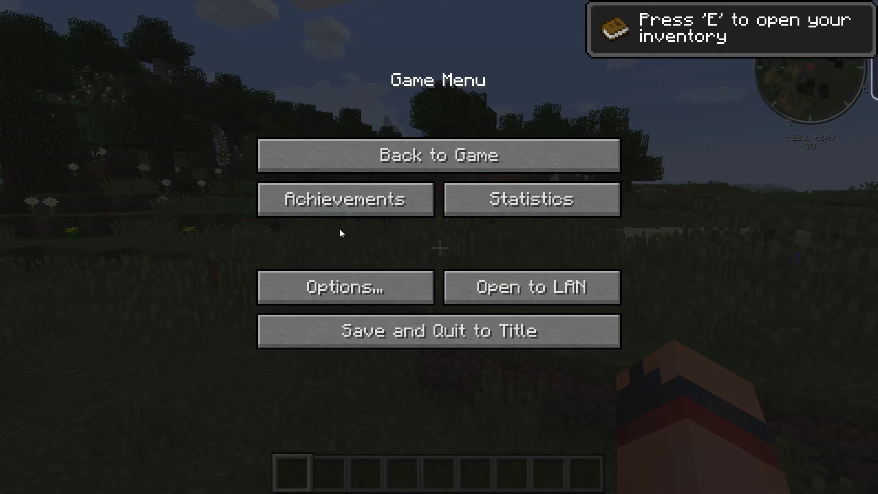
left_click(342, 273)
left_click(586, 221)
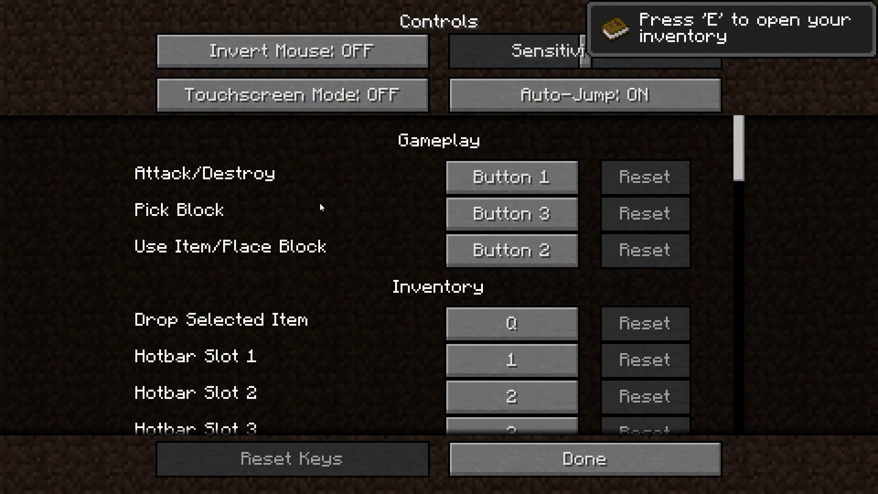
scroll(343, 205, "down", 7)
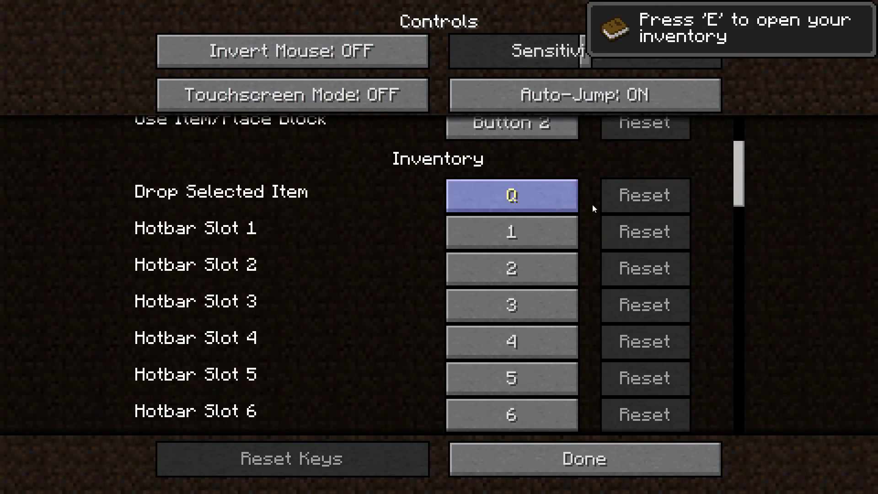
left_click_drag(736, 165, 739, 264)
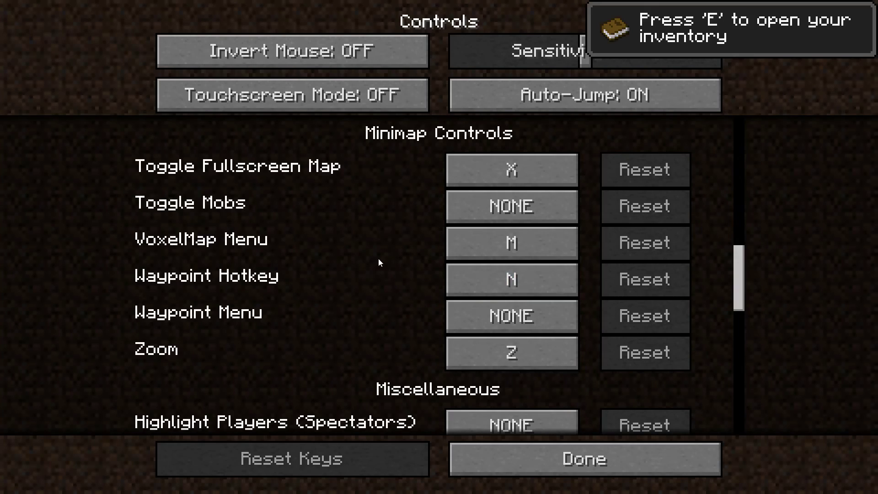
key("Escape")
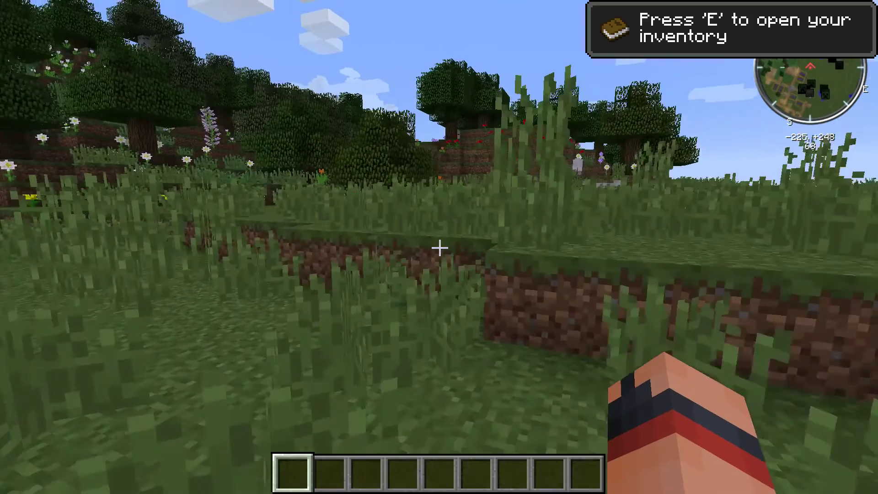
- Move through the grass near the village and add a waypoint named Test at X -222, Z 238, Y 69
key("b")
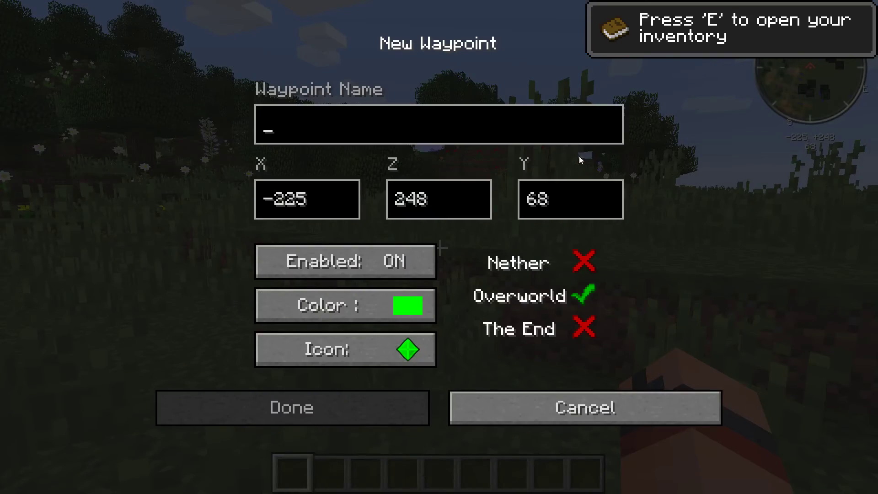
key("Escape")
key("w")
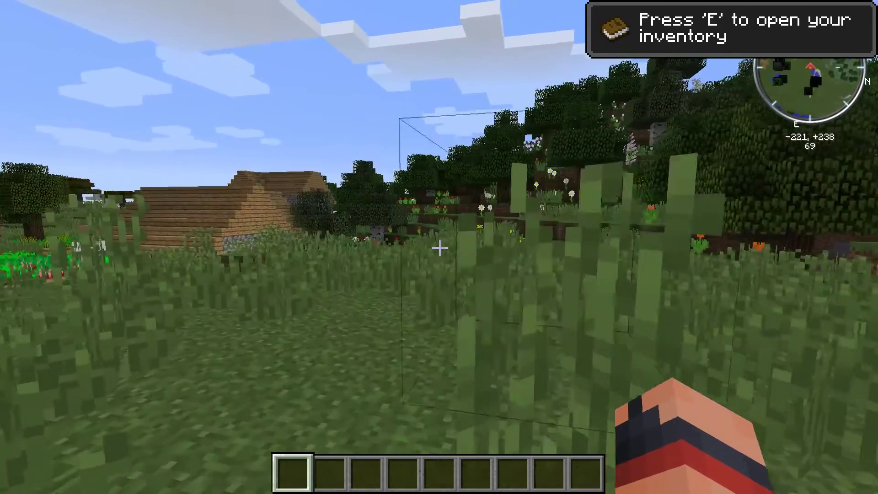
key("b")
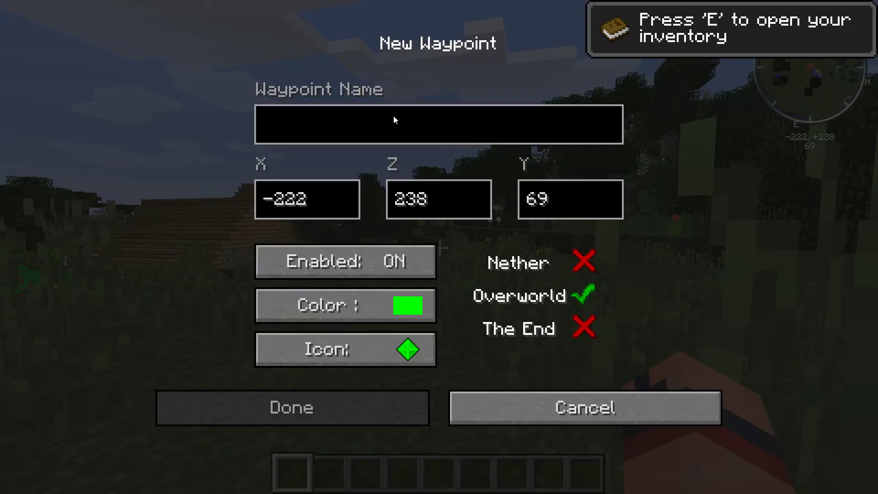
type("Te")
key("Return")
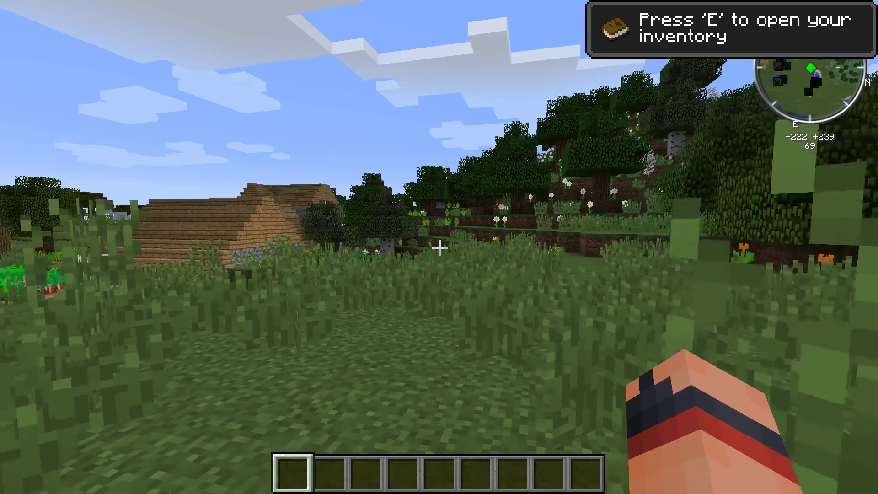
- Move away from the Test waypoint past the village farmland while keeping its marker in view
key("w")
key("w")
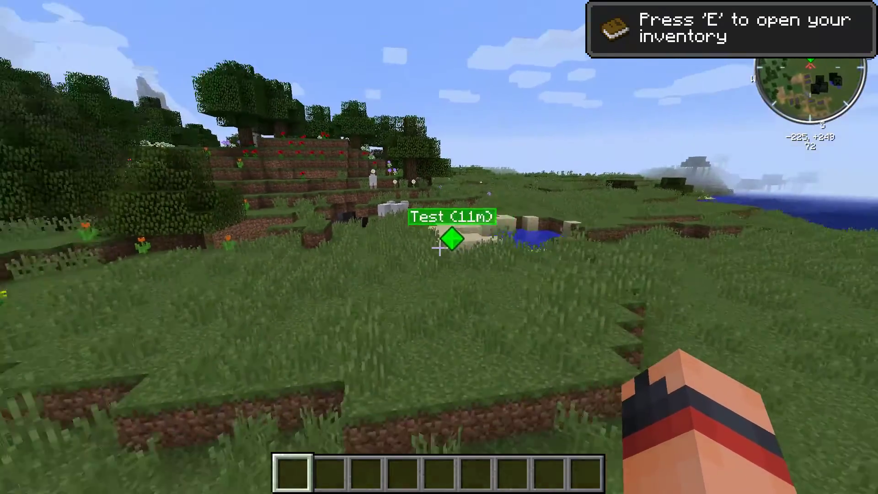
key("s")
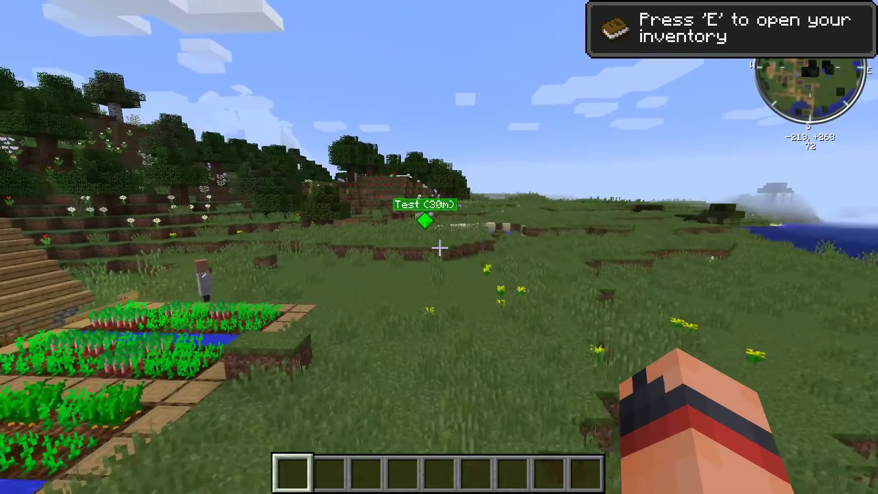
key("s")
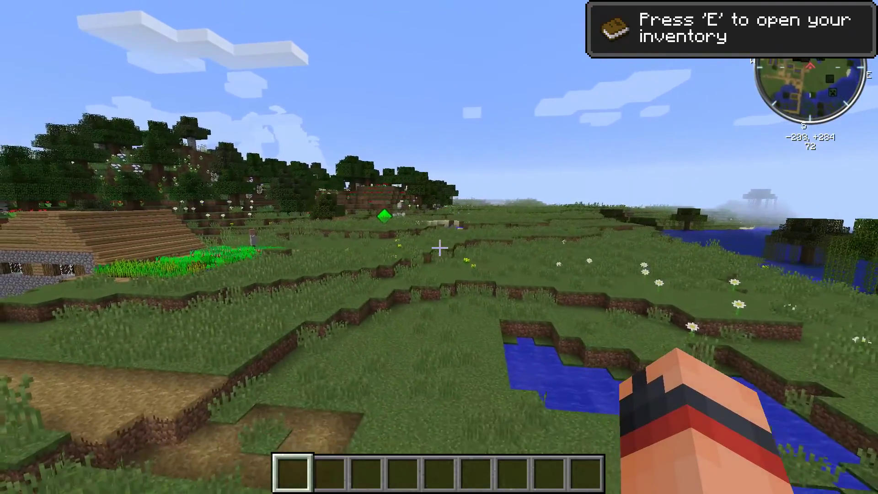
- Dismiss the inventory hint by opening and closing the inventory, and look toward the Test waypoint from the meadow
key("e")
key("e")
key("w")
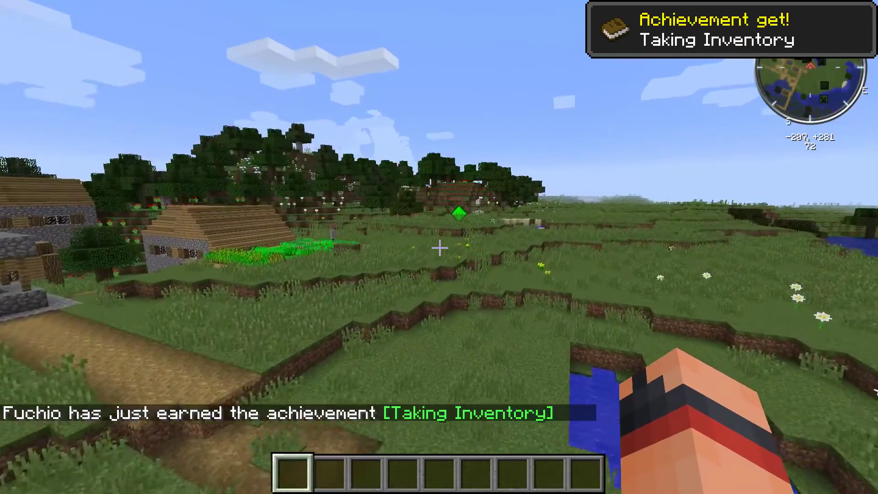
key("w")
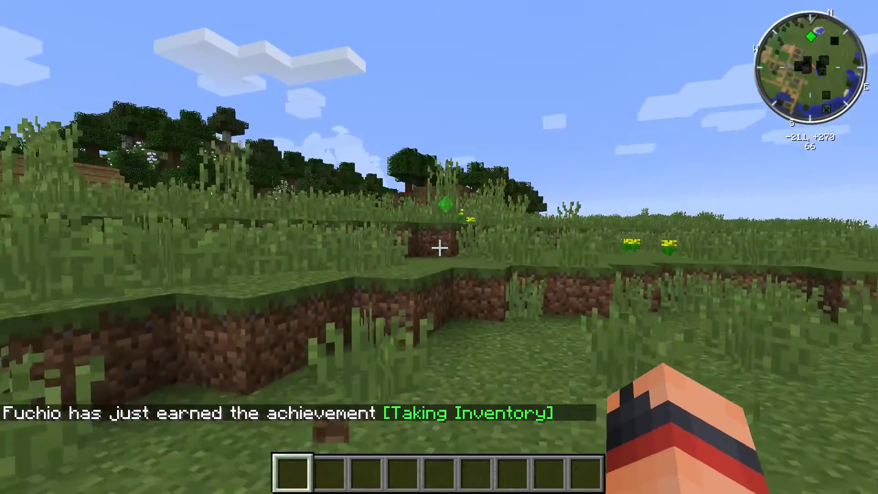
key("s")
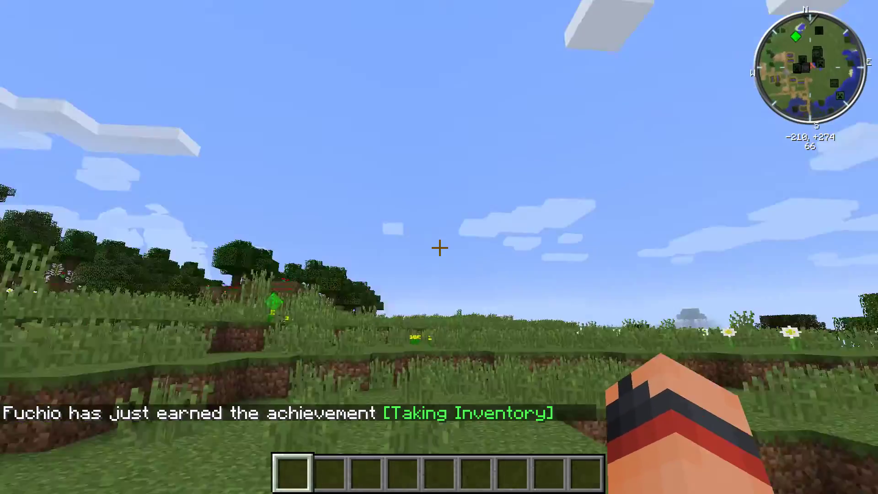
key("w")
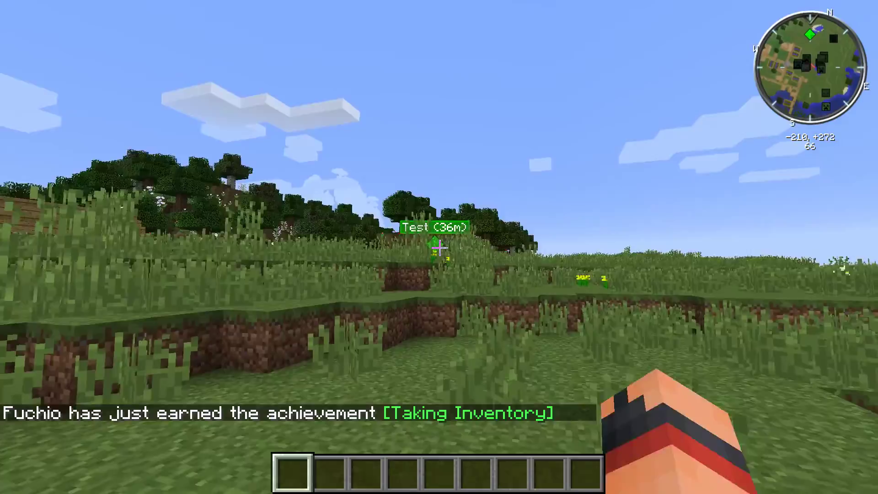
- Move to the far end of the village and look back at the Test waypoint's marker
key("w")
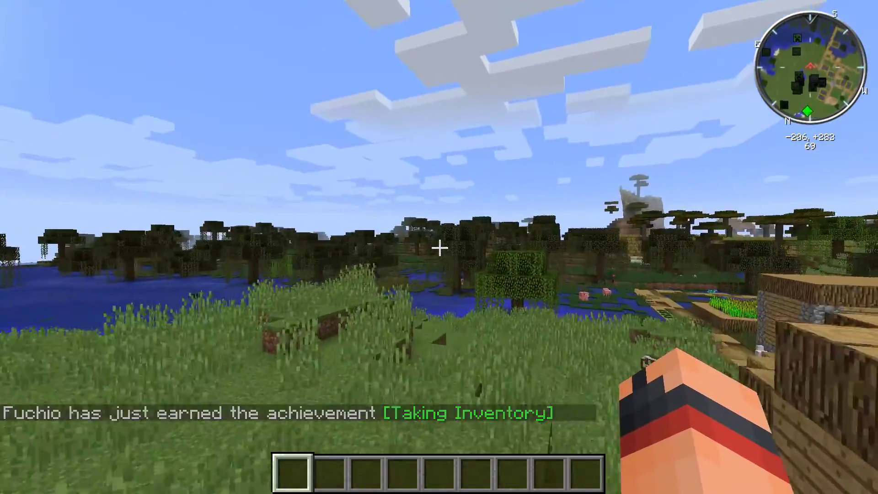
key("w")
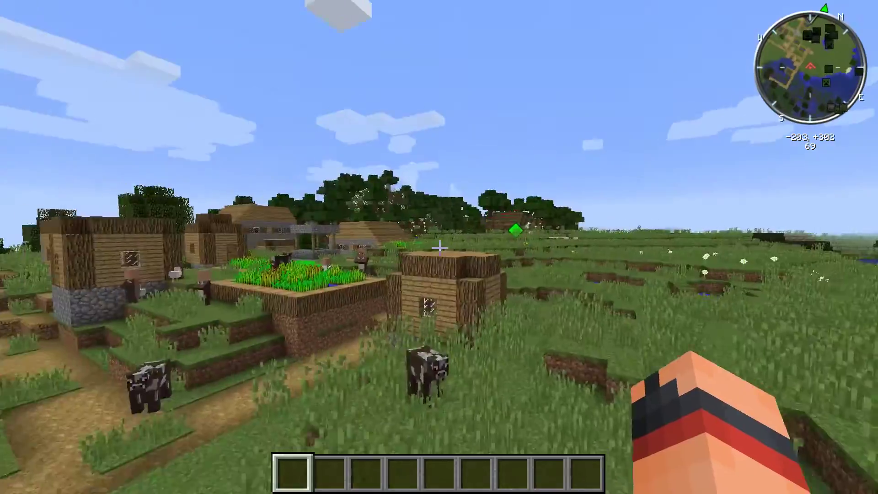
key("w")
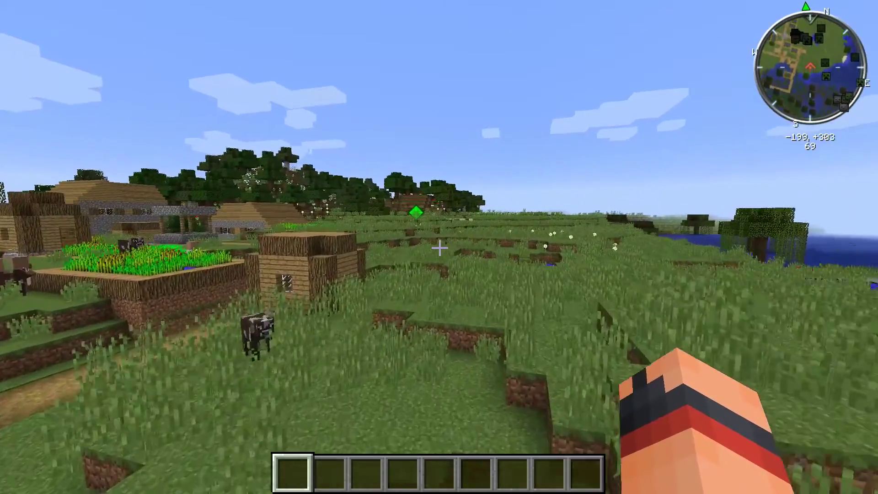
- Follow the green marker back past the village farmland to the Test waypoint
key("w")
key("space")
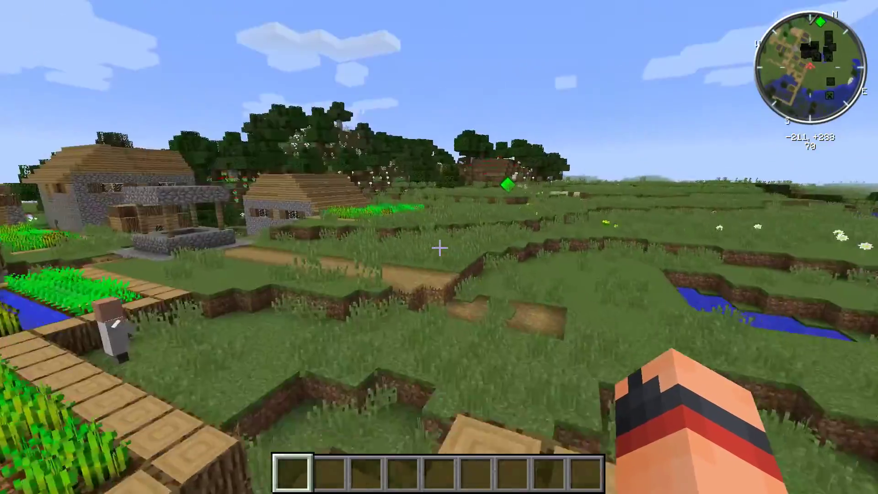
key("w")
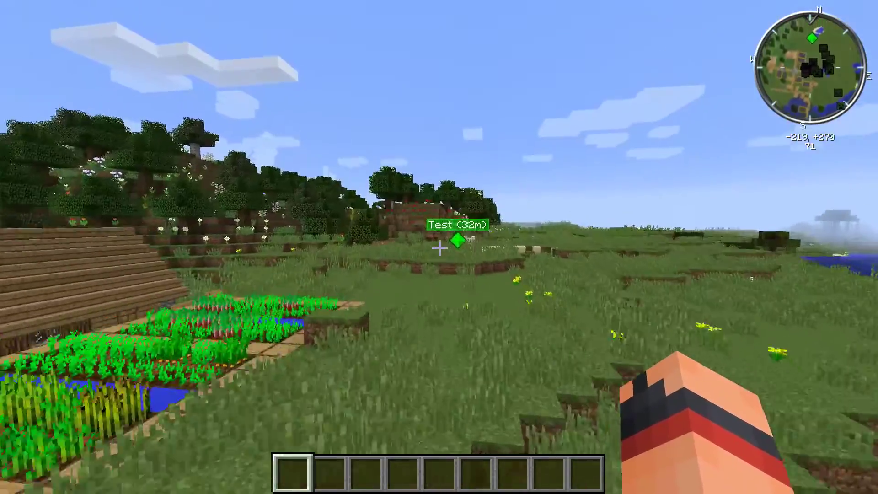
key("w")
key("w")
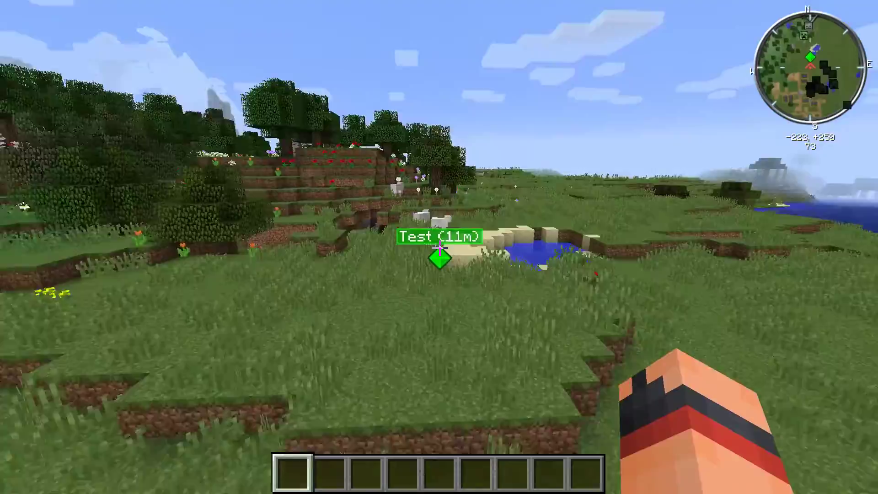
key("w")
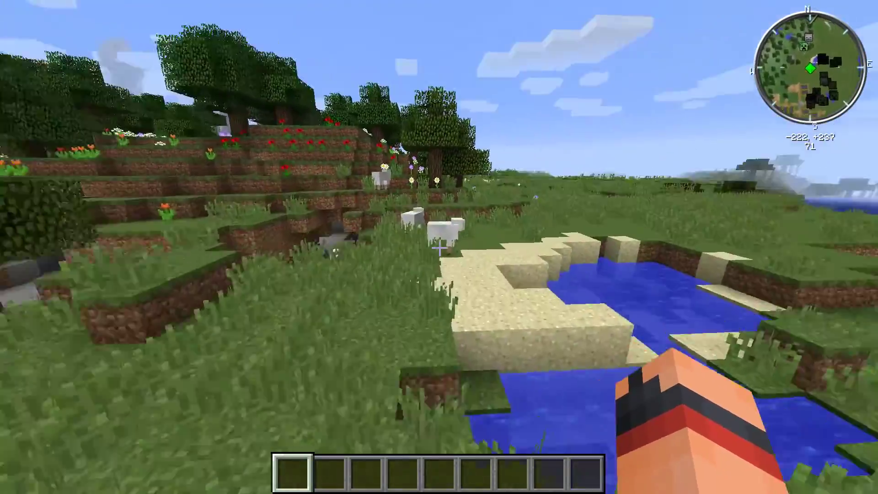
- Circle around the Test waypoint beside the sandy pond and view its marker from several sides
key("w")
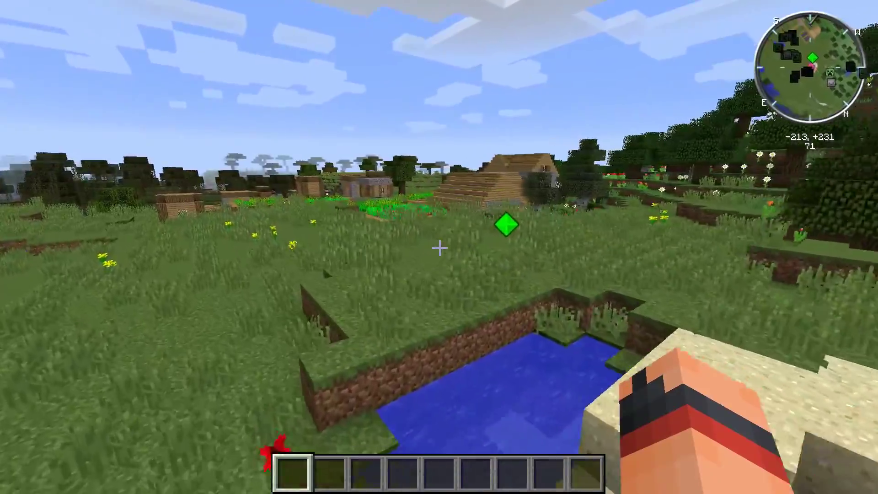
key("w")
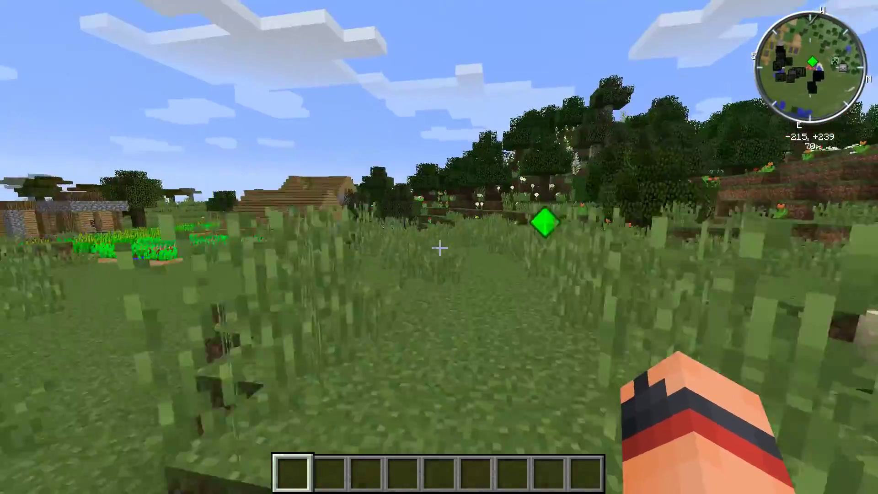
key("w")
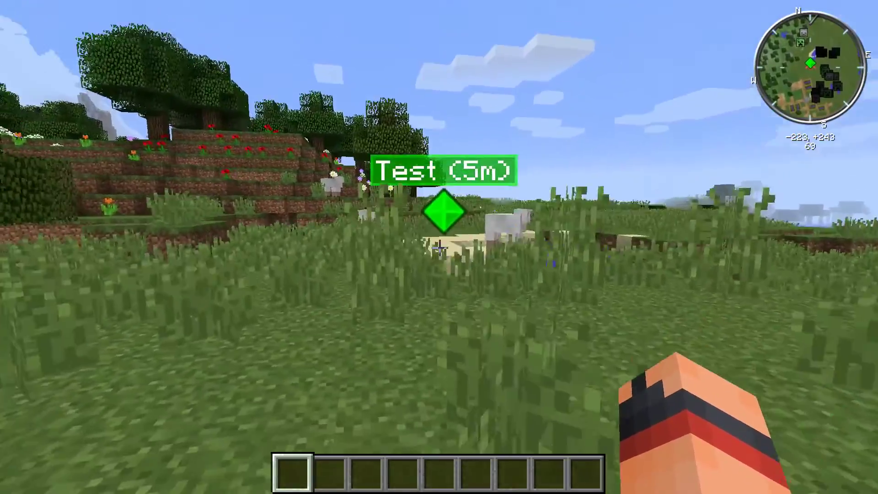
key("w")
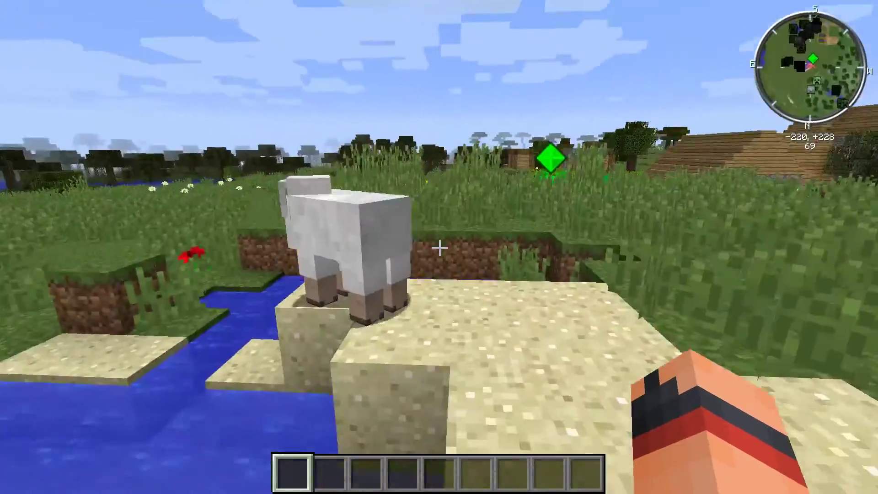
- Walk from the sandy pond past the Test waypoint into the meadow beyond, and turn back to face its green marker
key("w")
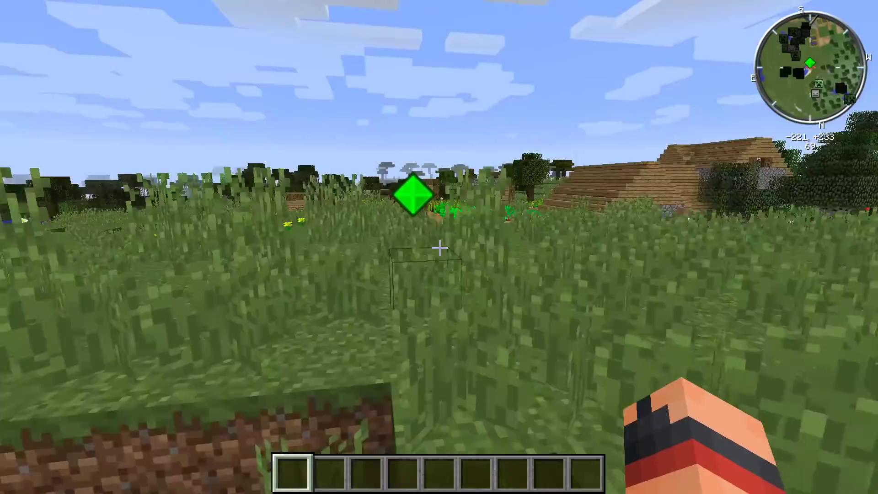
key("w")
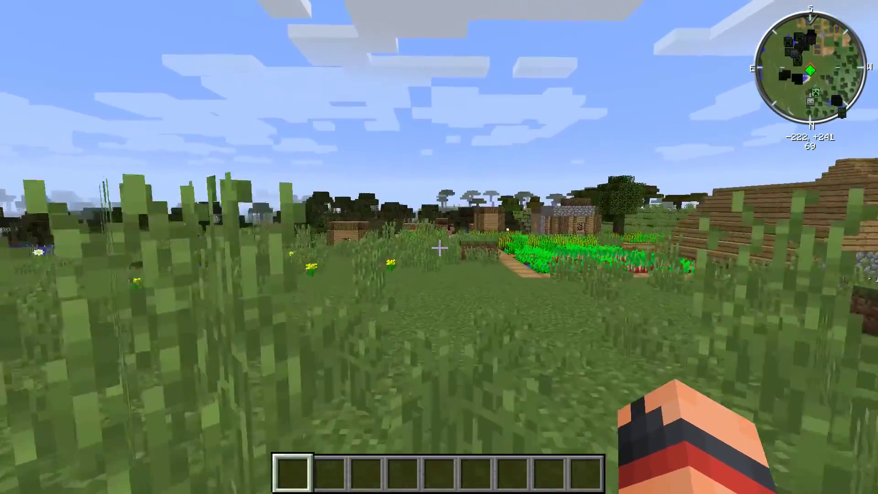
key("w")
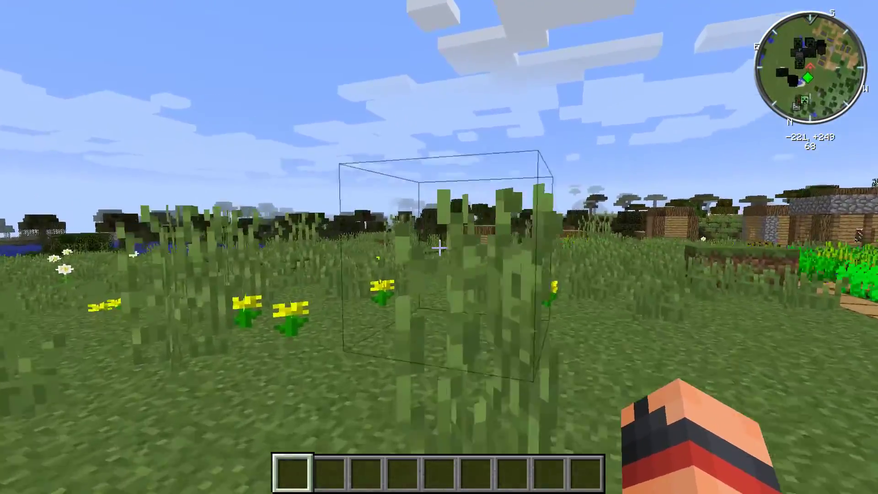
key("w")
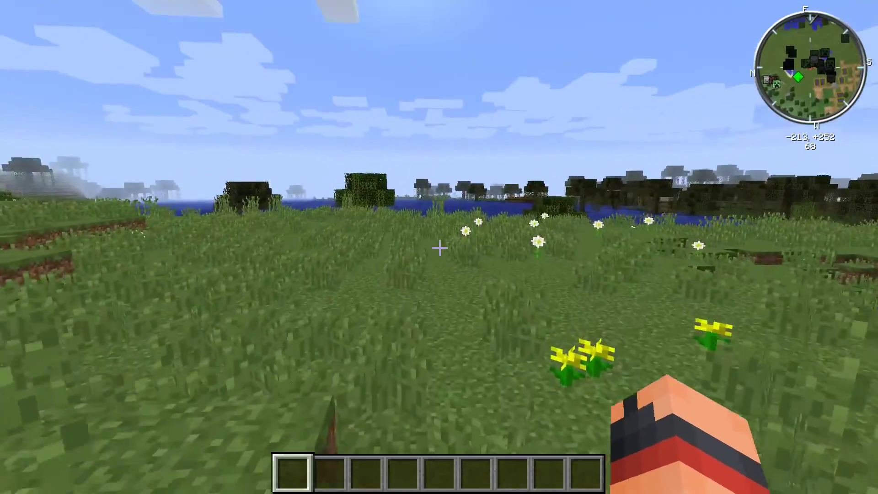
key("w")
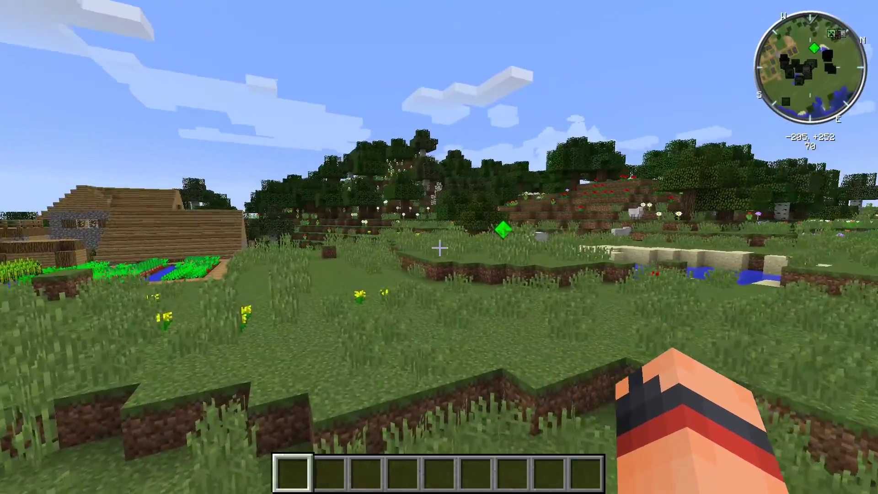
key("w")
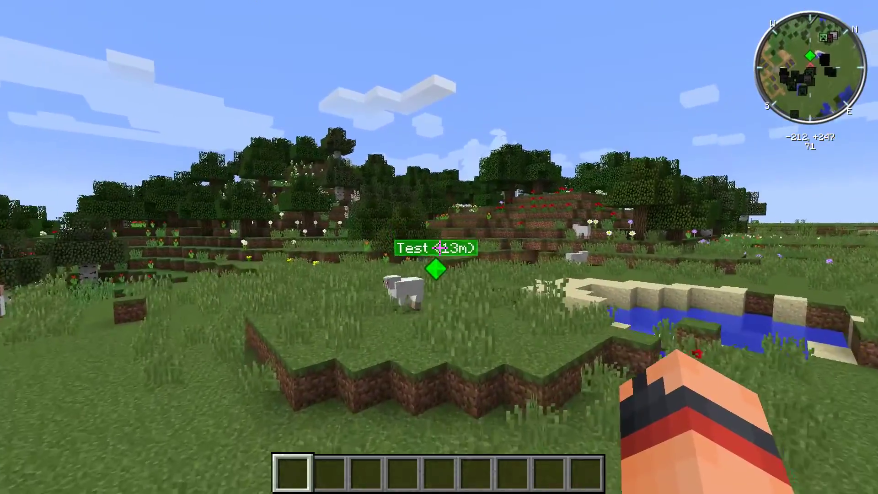